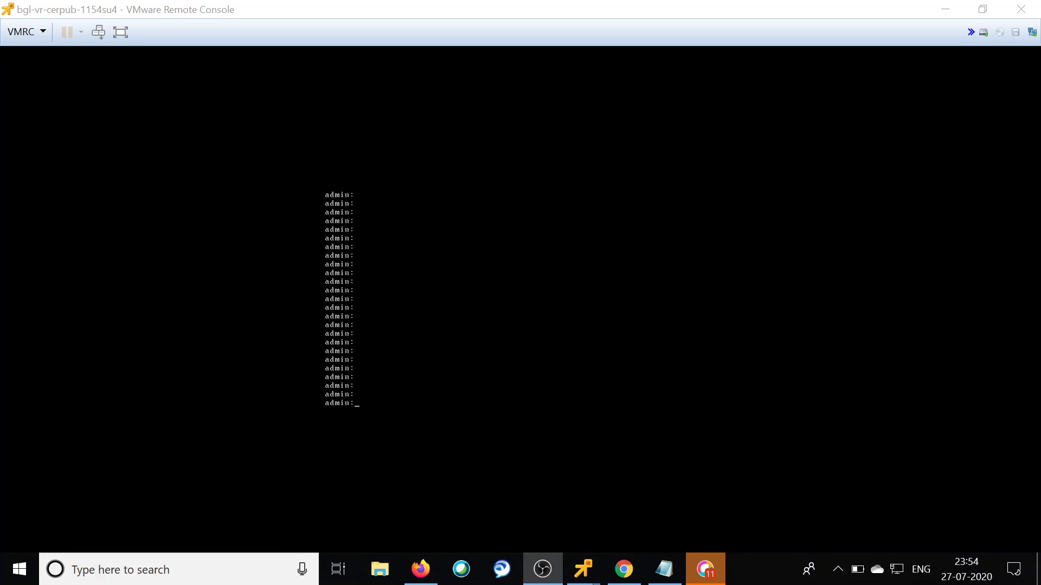
Run show network eth0 detail on the publisher console to review its IP and DNS settings.
{"action": "left_click", "coordinate": [415, 366]}
{"action": "type", "text": "utils network host 192.168.100.205"}
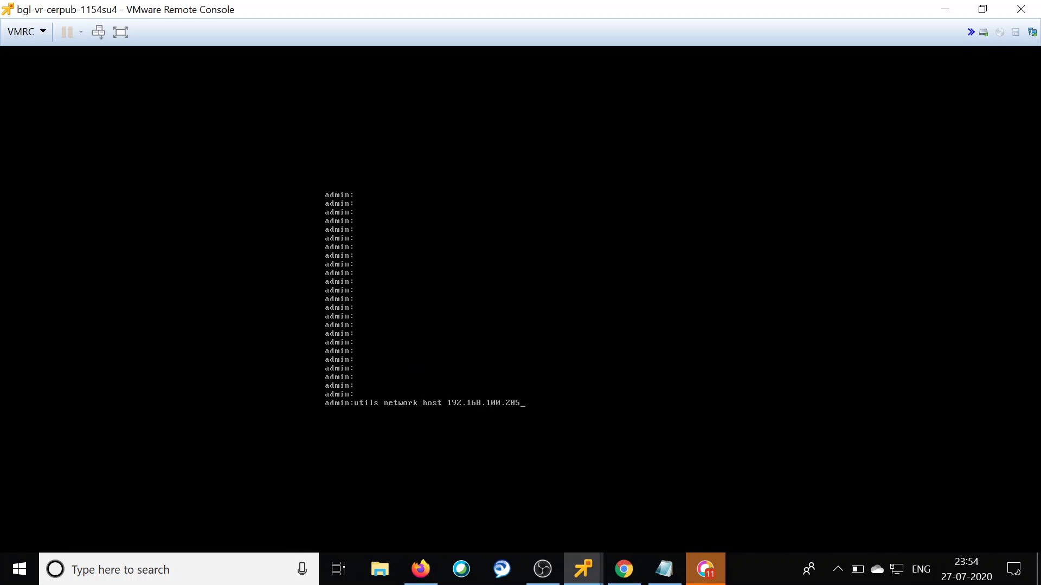
{"action": "key", "text": "Up"}
{"action": "key", "text": "Up"}
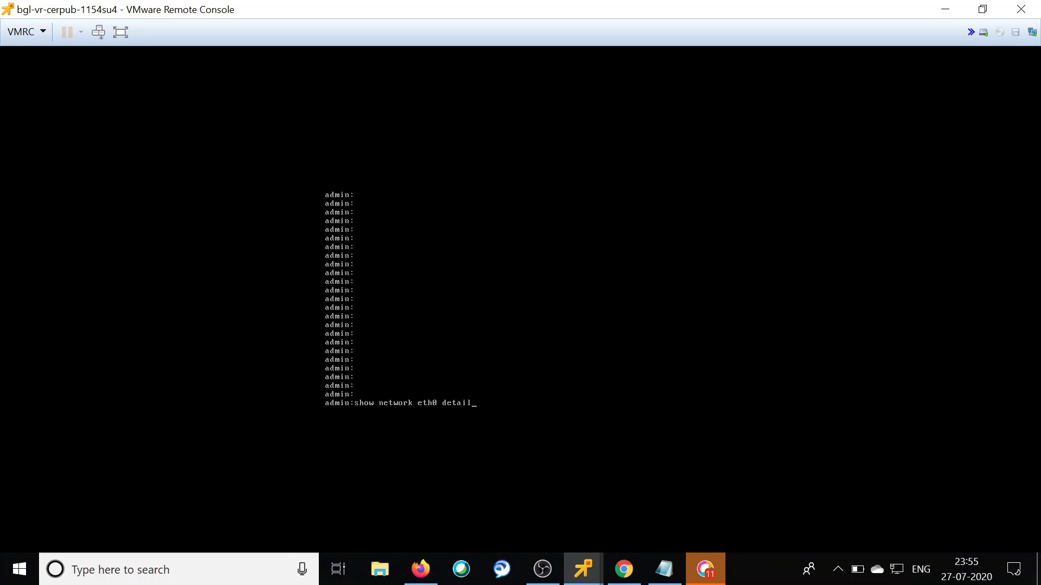
{"action": "key", "text": "Return"}
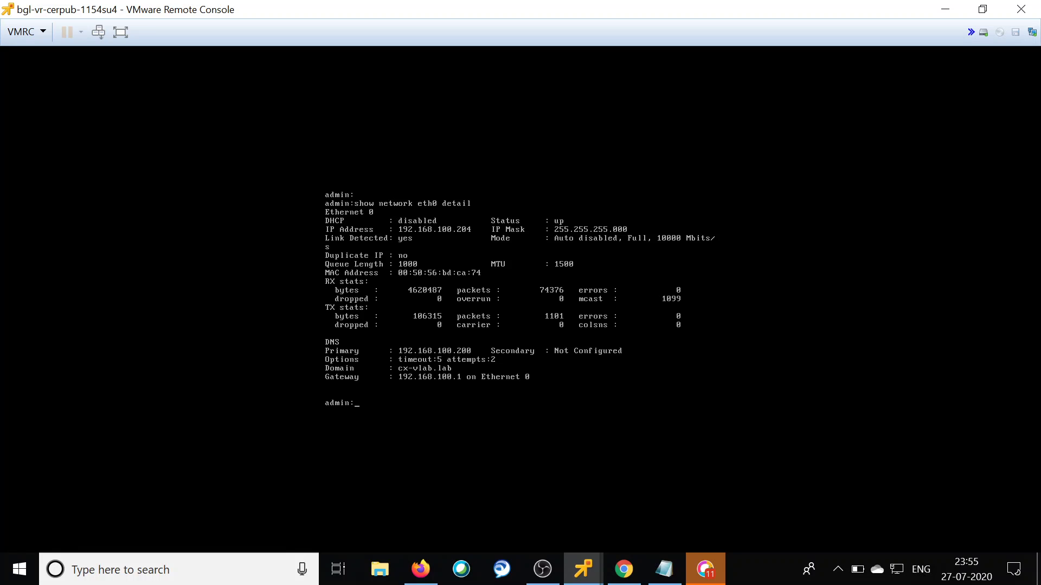
{"action": "key", "text": "Return"}
{"action": "key", "text": "Return"}
{"action": "key", "text": "Return"}
{"action": "key", "text": "Return"}
{"action": "key", "text": "Return"}
{"action": "key", "text": "Return"}
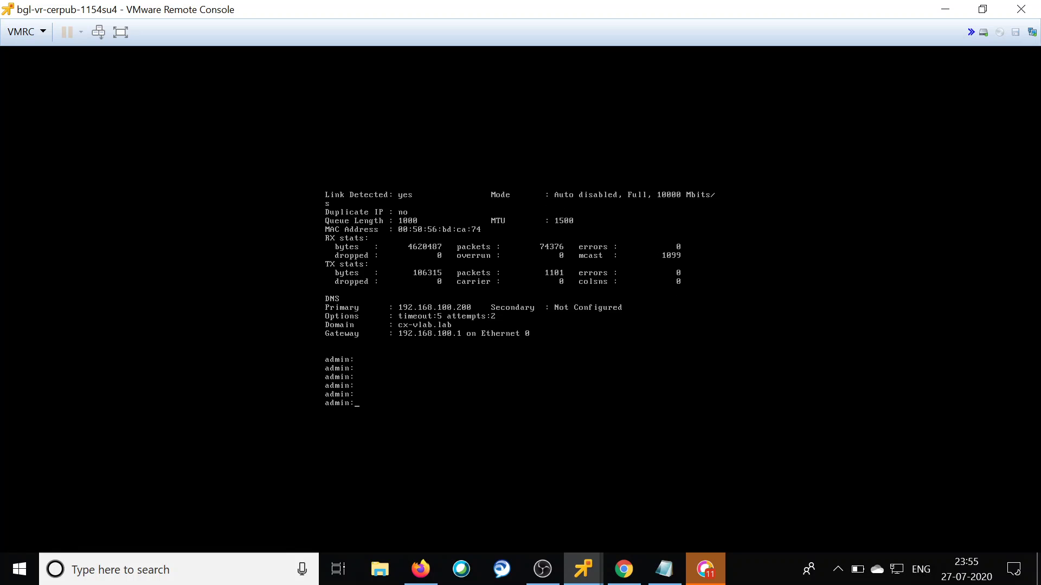
Check forward DNS resolution of the subscriber by running utils network host bgl-vr-cersub-1154su4.
{"action": "key", "text": "Up"}
{"action": "key", "text": "Up"}
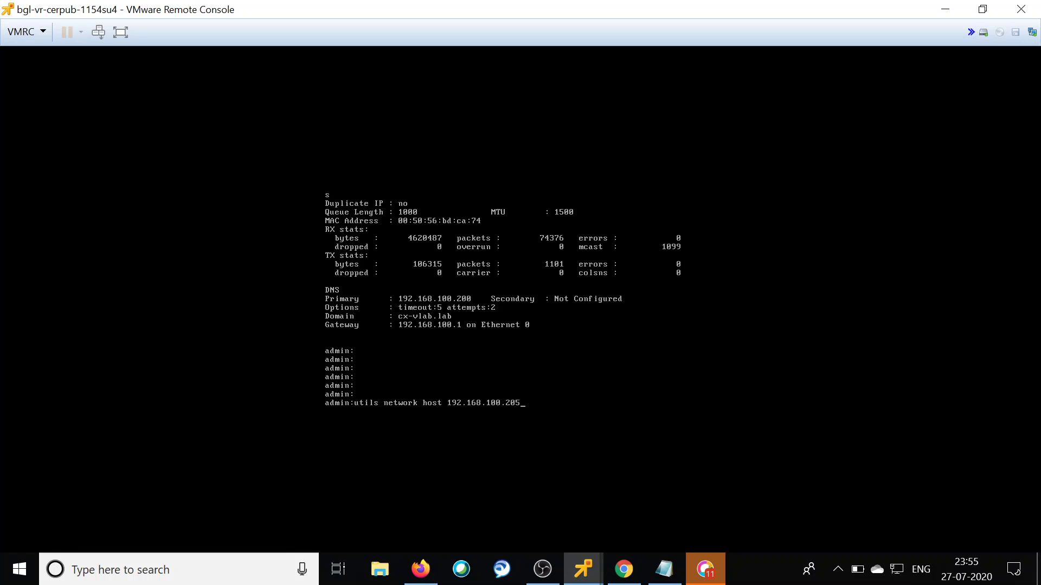
{"action": "key", "text": "Up"}
{"action": "key", "text": "Return"}
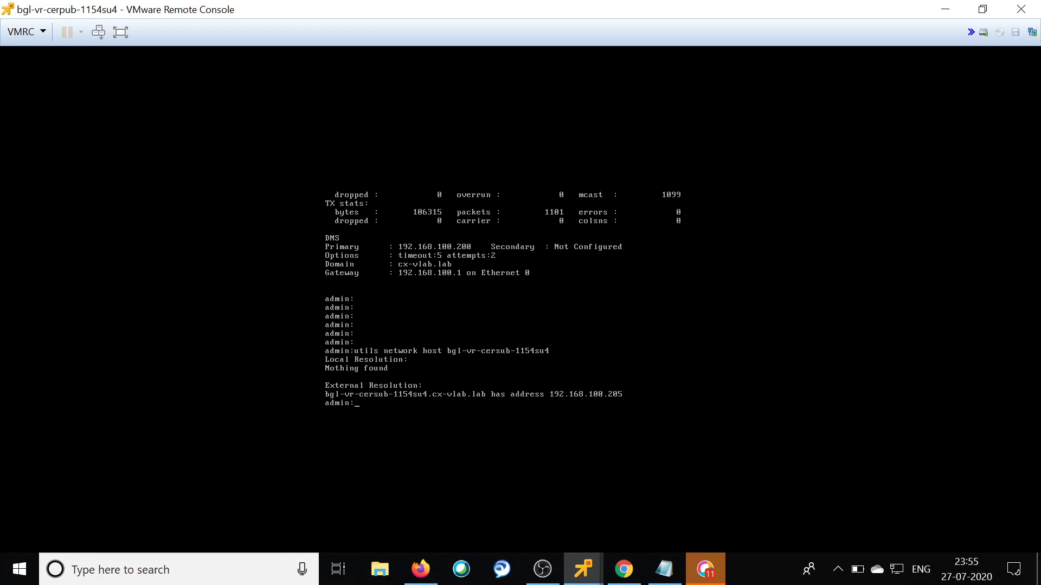
{"action": "key", "text": "Return"}
{"action": "key", "text": "Return"}
{"action": "key", "text": "Return"}
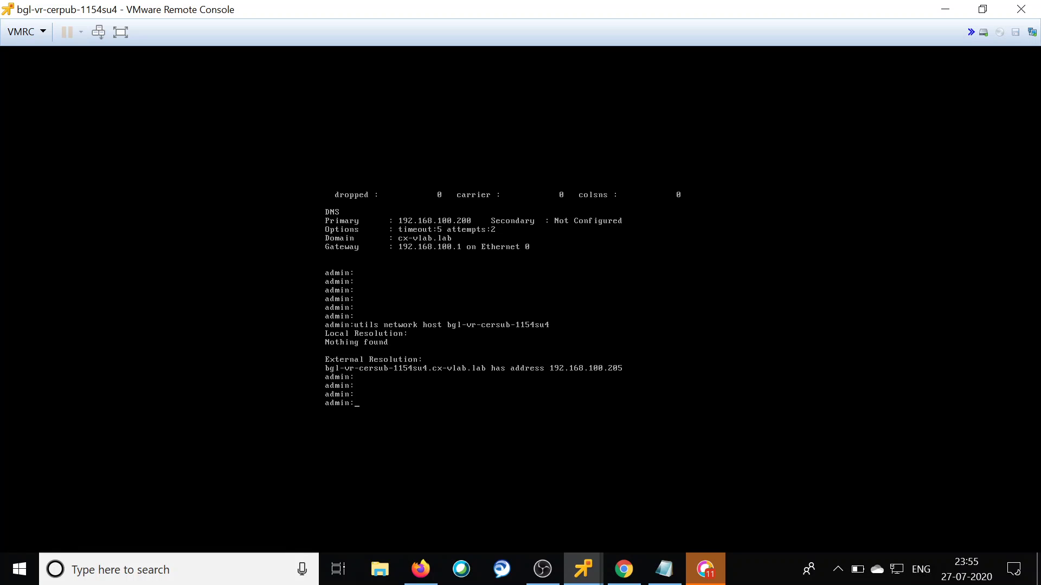
Check reverse DNS resolution of the subscriber by running utils network host 192.168.100.205.
{"action": "key", "text": "Up"}
{"action": "key", "text": "Up"}
{"action": "key", "text": "Up"}
{"action": "key", "text": "Return"}
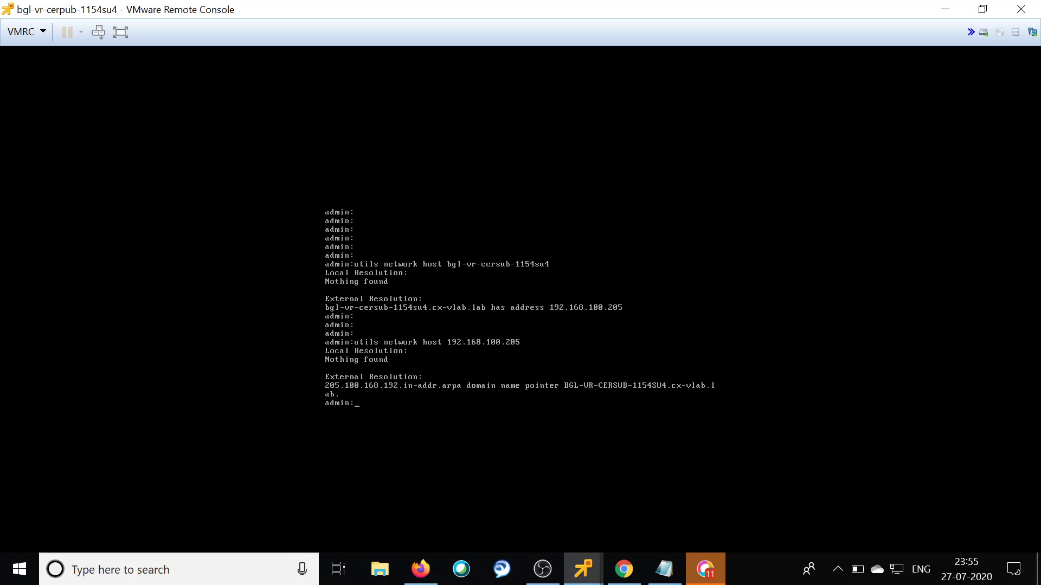
{"action": "key", "text": "Return"}
{"action": "key", "text": "Return"}
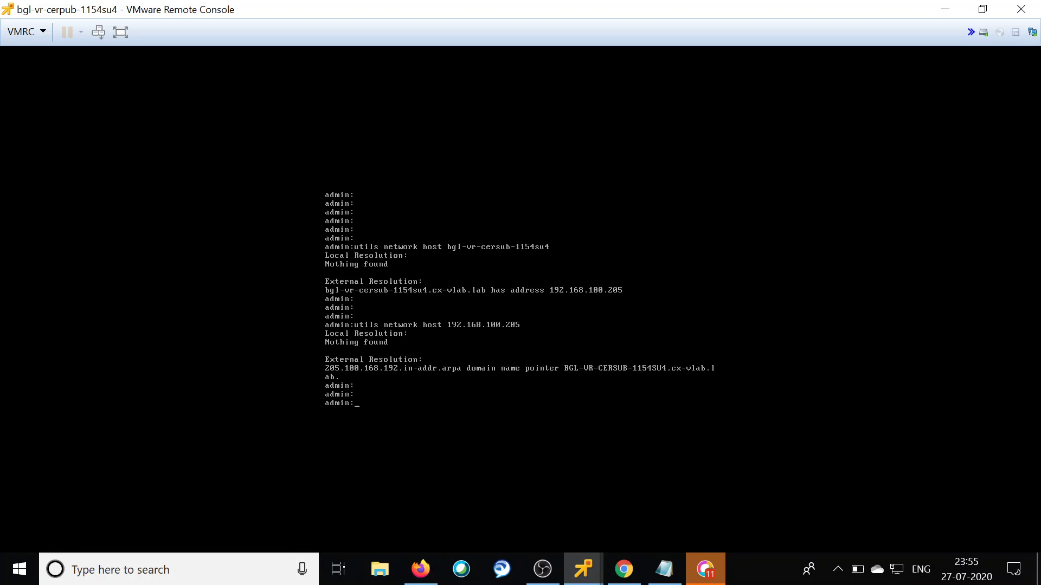
{"action": "type", "text": "*"}
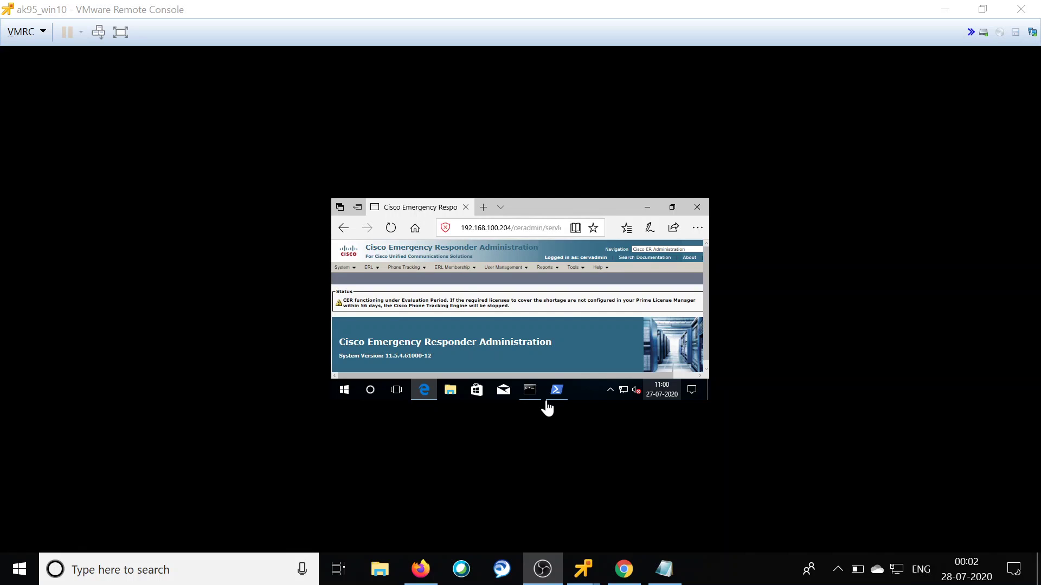
Open the Add Subscriber page in Cisco Emergency Responder Administration and review the configured servers list.
{"action": "left_click", "coordinate": [495, 228]}
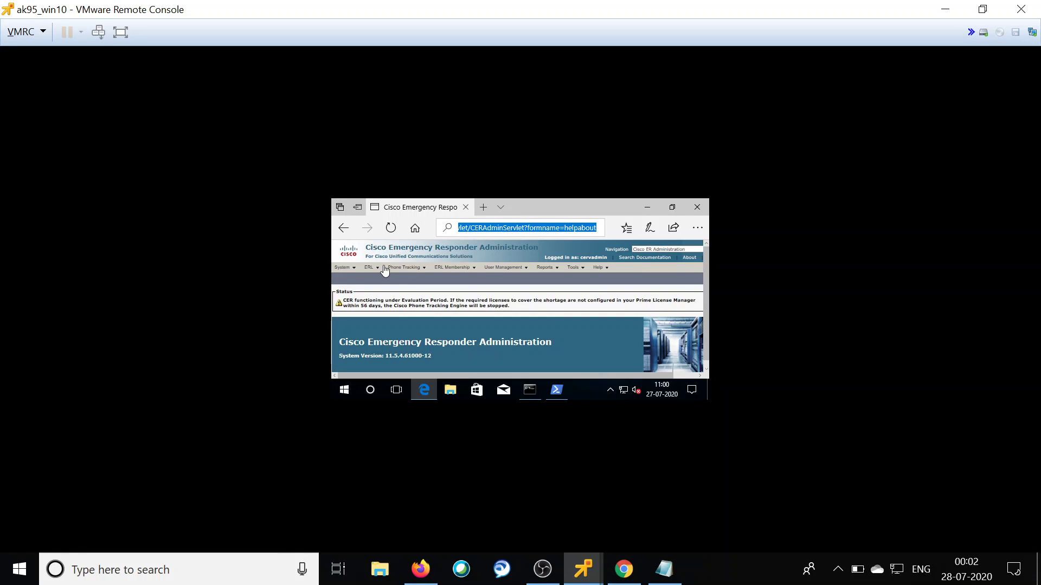
{"action": "left_click", "coordinate": [352, 269]}
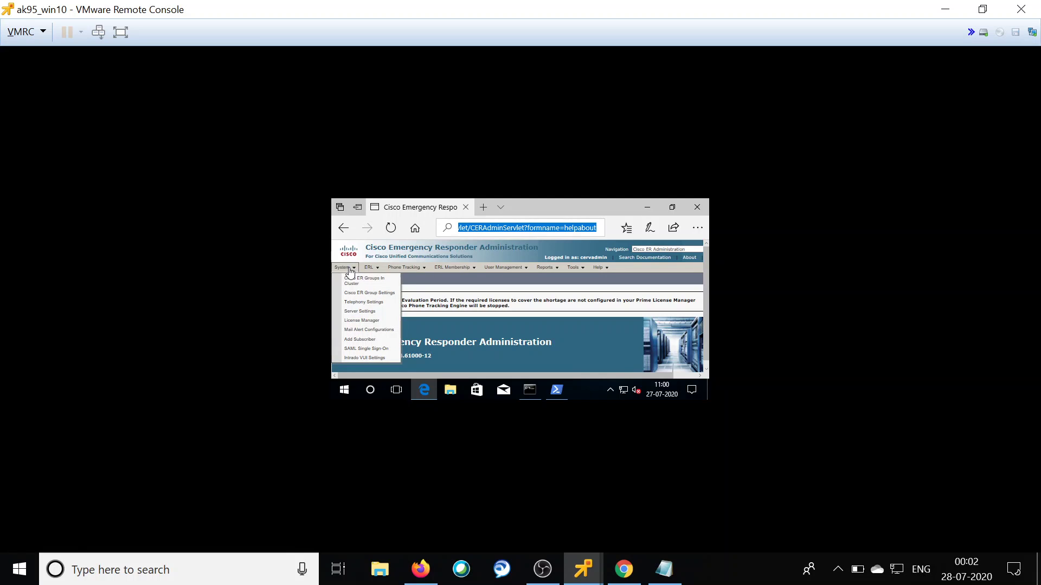
{"action": "left_click", "coordinate": [357, 340]}
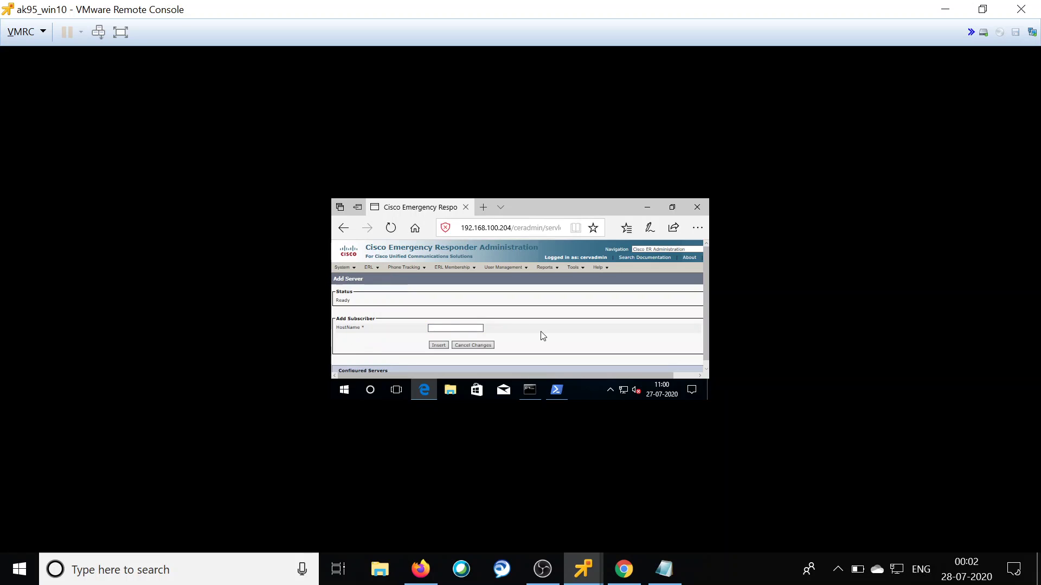
{"action": "scroll", "coordinate": [543, 337], "scroll_direction": "down", "scroll_amount": 1}
{"action": "scroll", "coordinate": [541, 333], "scroll_direction": "down", "scroll_amount": 1}
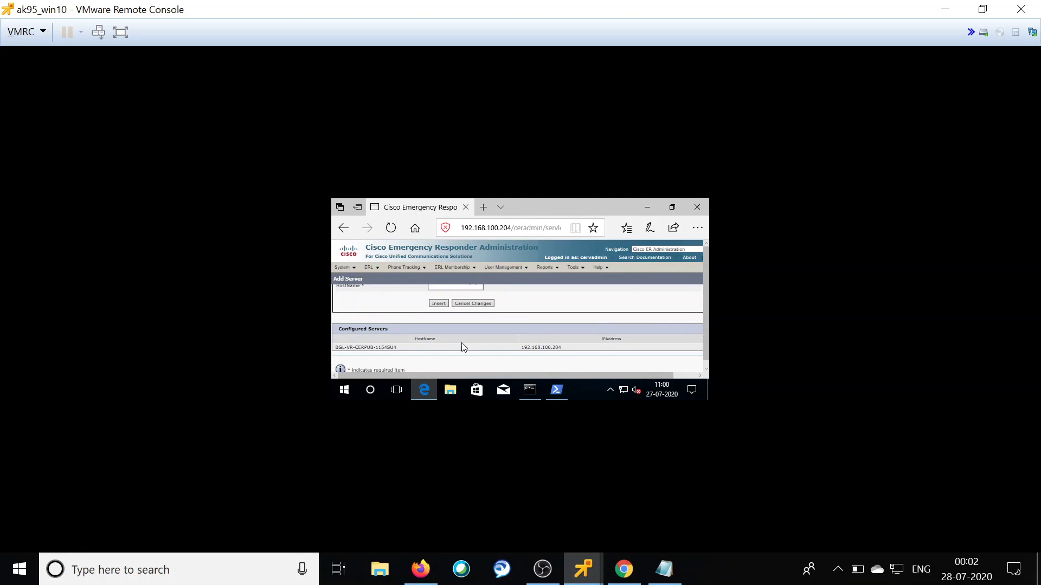
{"action": "scroll", "coordinate": [459, 339], "scroll_direction": "up", "scroll_amount": 1}
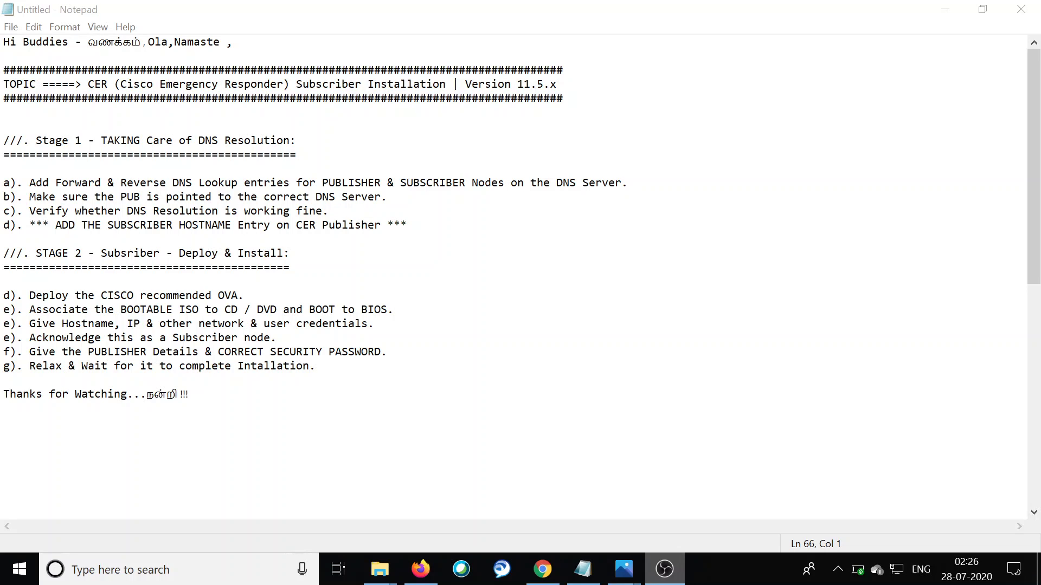
Switch to Photos and examine the VM_ISO_FileMount.jpg image of the CD/DVD drive ISO mount settings.
{"action": "key", "text": "alt+Tab"}
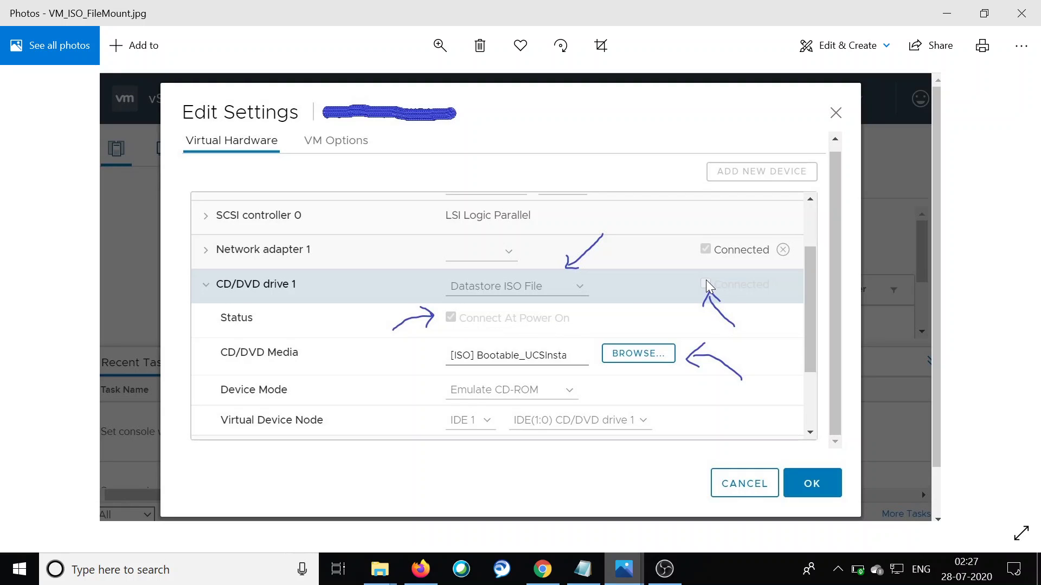
{"action": "key", "text": "Right"}
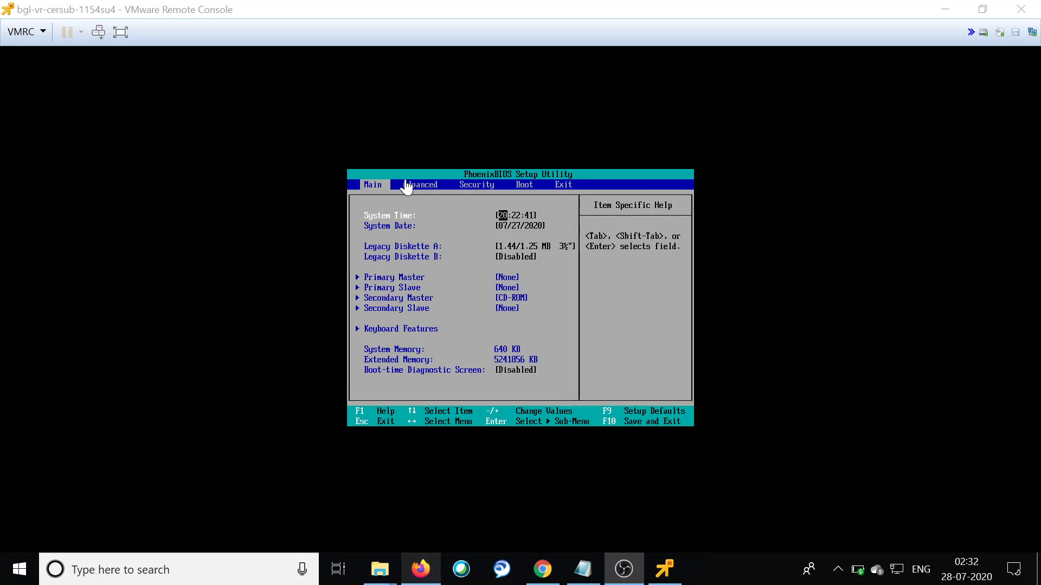
Select CD-ROM Drive in the boot order list of the subscriber VM's BIOS setup.
{"action": "left_click", "coordinate": [395, 184]}
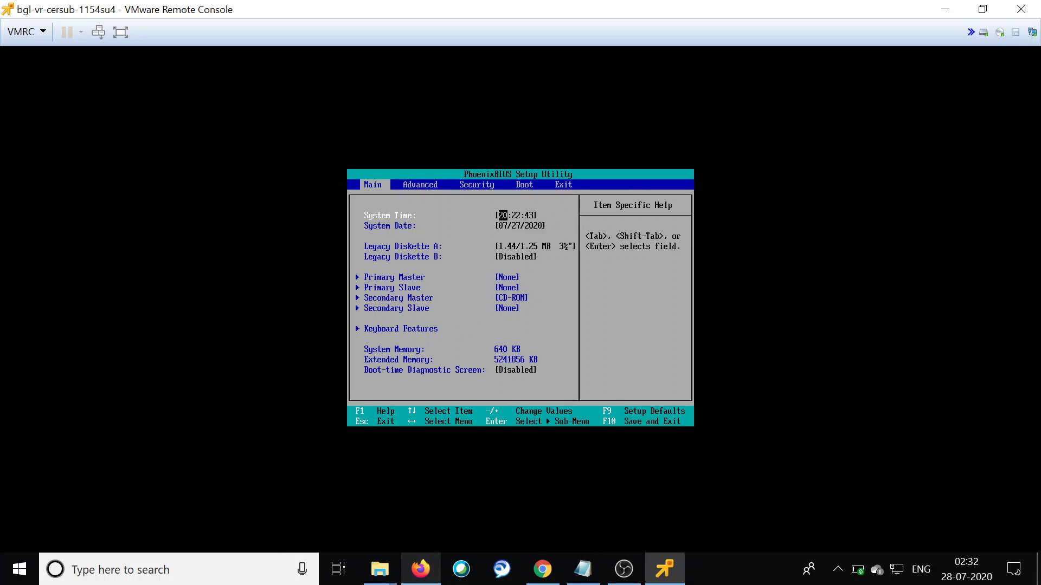
{"action": "key", "text": "Right"}
{"action": "key", "text": "Right"}
{"action": "key", "text": "Right"}
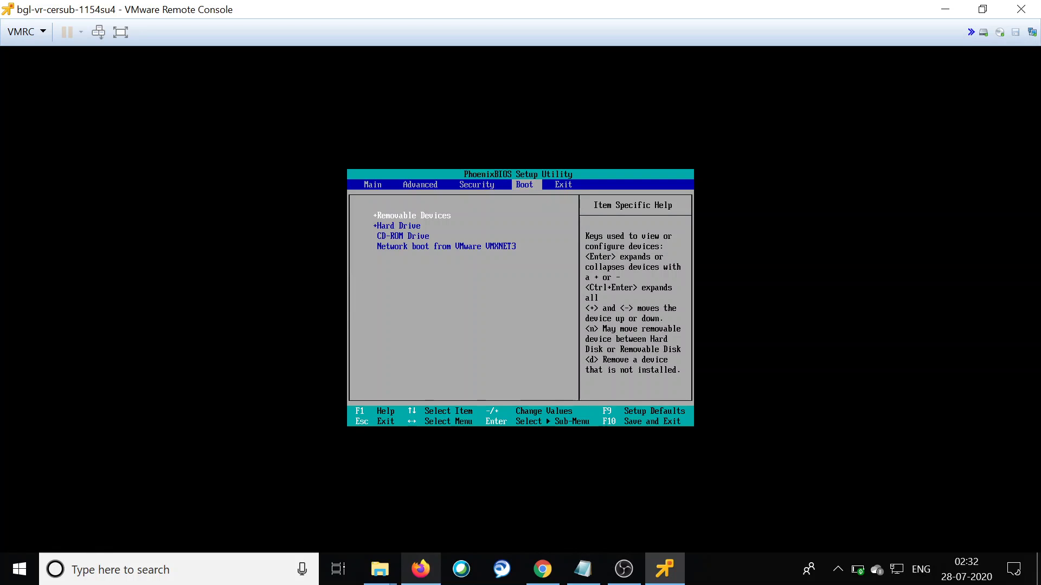
{"action": "key", "text": "Down"}
{"action": "key", "text": "Down"}
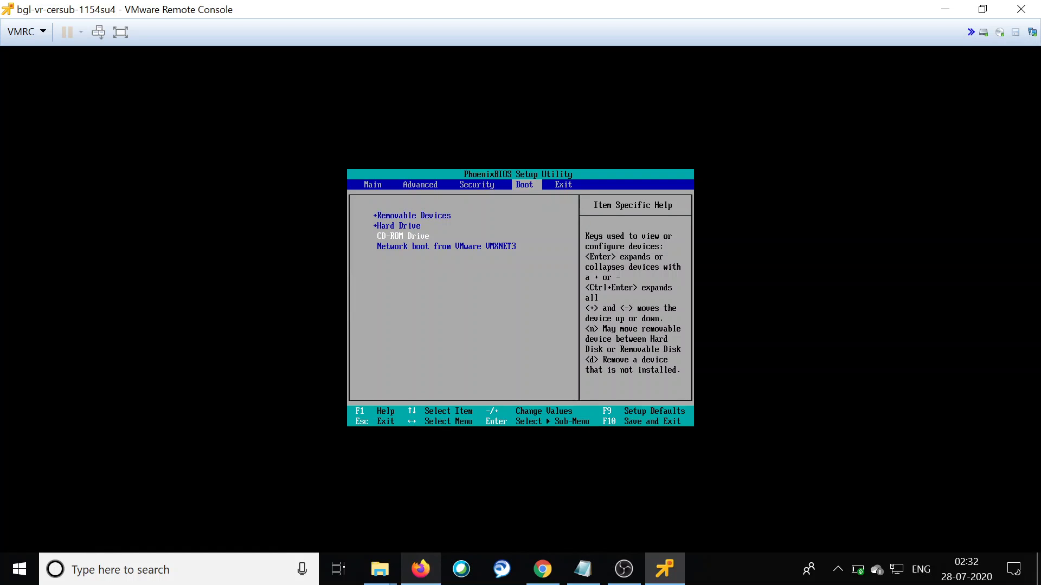
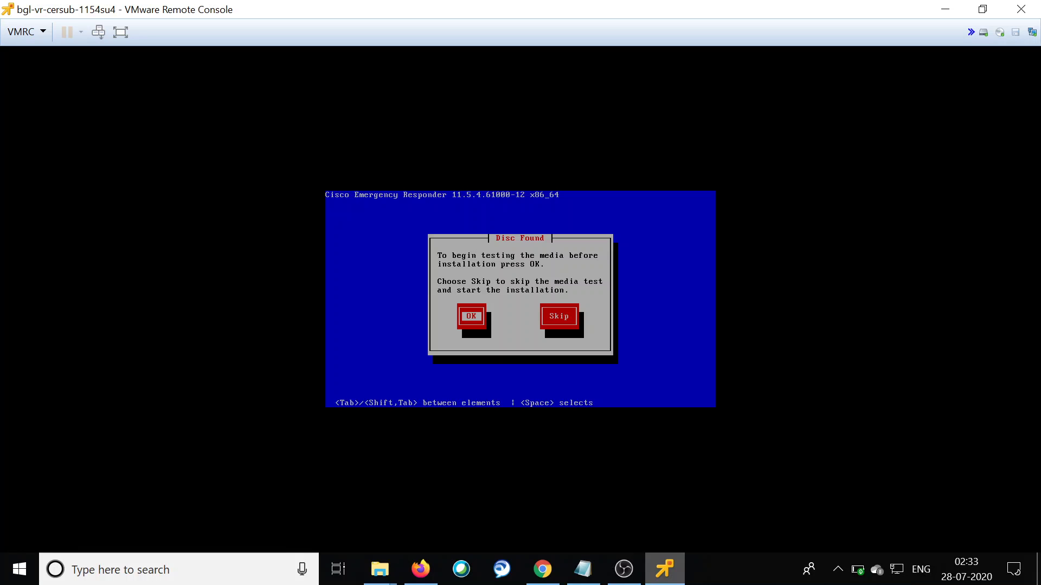
Skip the installation media test and dismiss the error notification.
{"action": "key", "text": "Tab"}
{"action": "key", "text": "space"}
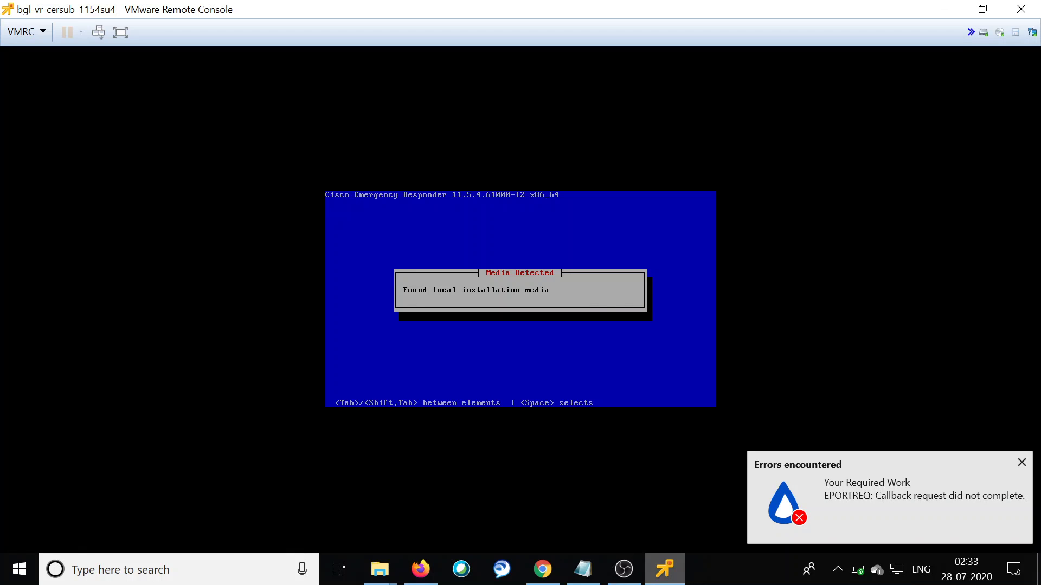
{"action": "left_click", "coordinate": [1021, 463]}
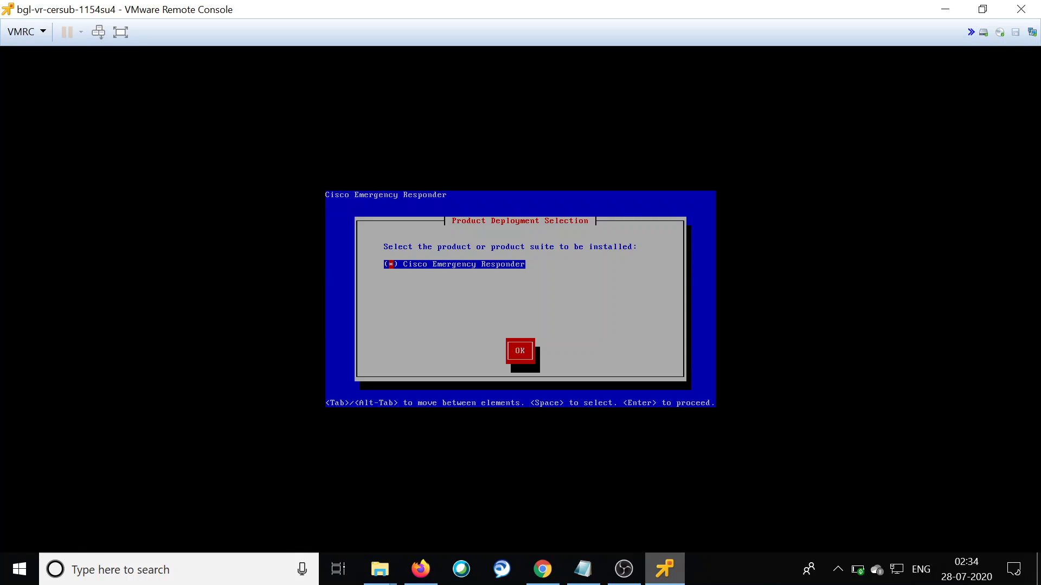
Accept installing Cisco Emergency Responder over the hard drive and proceed with the Platform Installation Wizard.
{"action": "key", "text": "Tab"}
{"action": "key", "text": "Return"}
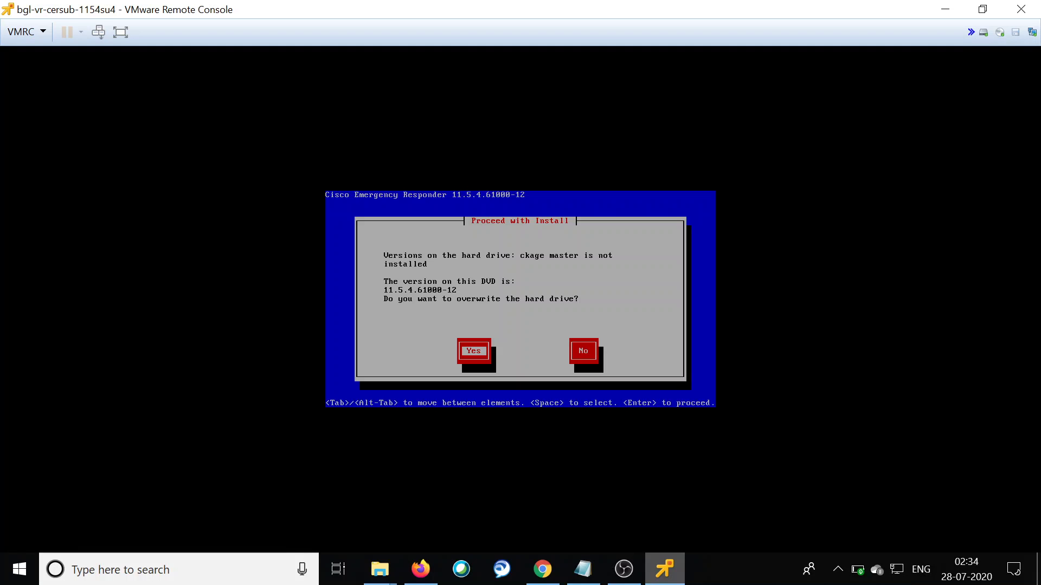
{"action": "key", "text": "Return"}
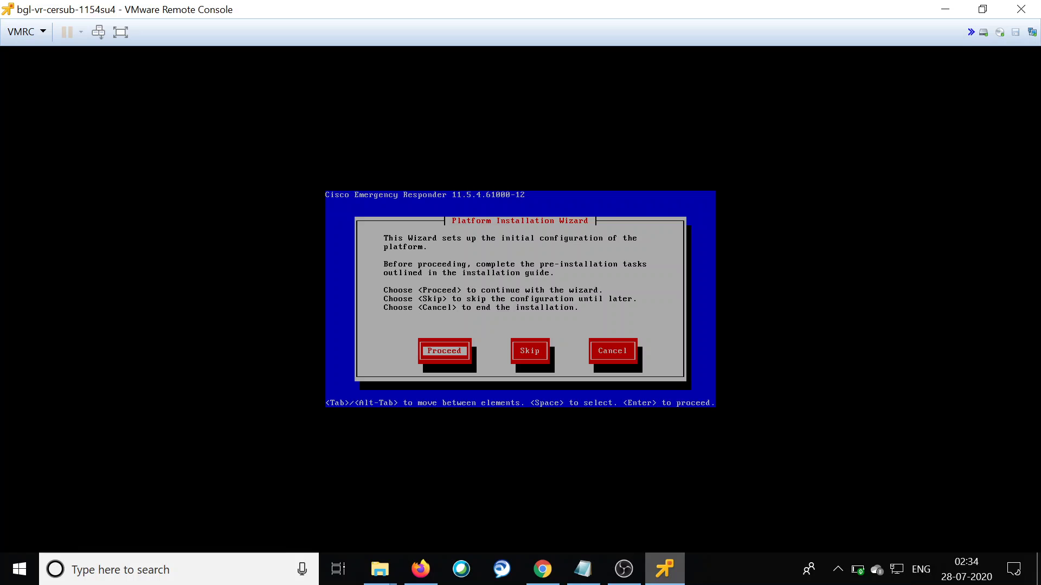
{"action": "key", "text": "Return"}
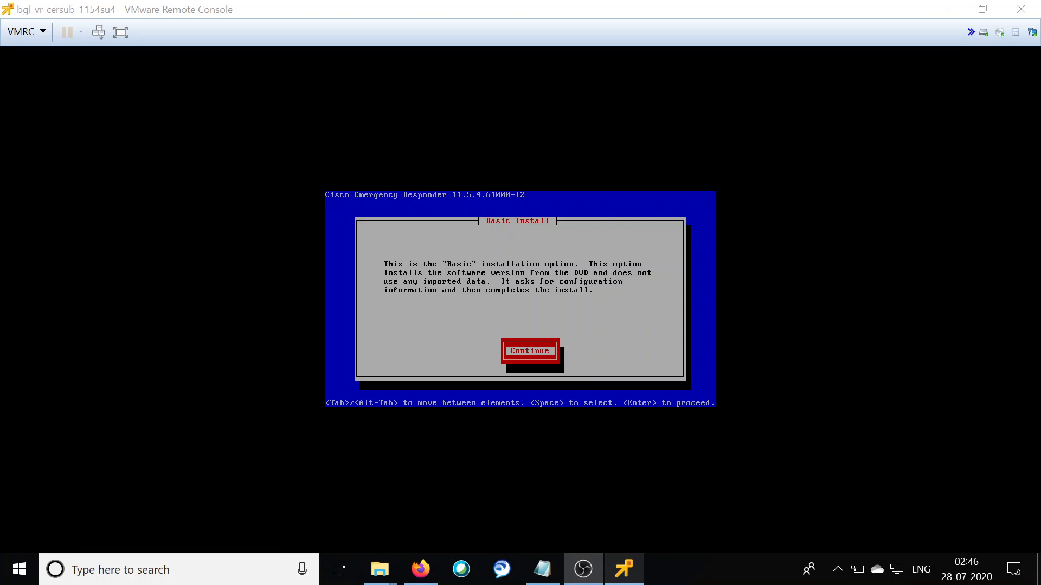
Continue with the Basic Install option and set the timezone to Asia/Kolkata.
{"action": "left_click", "coordinate": [545, 343]}
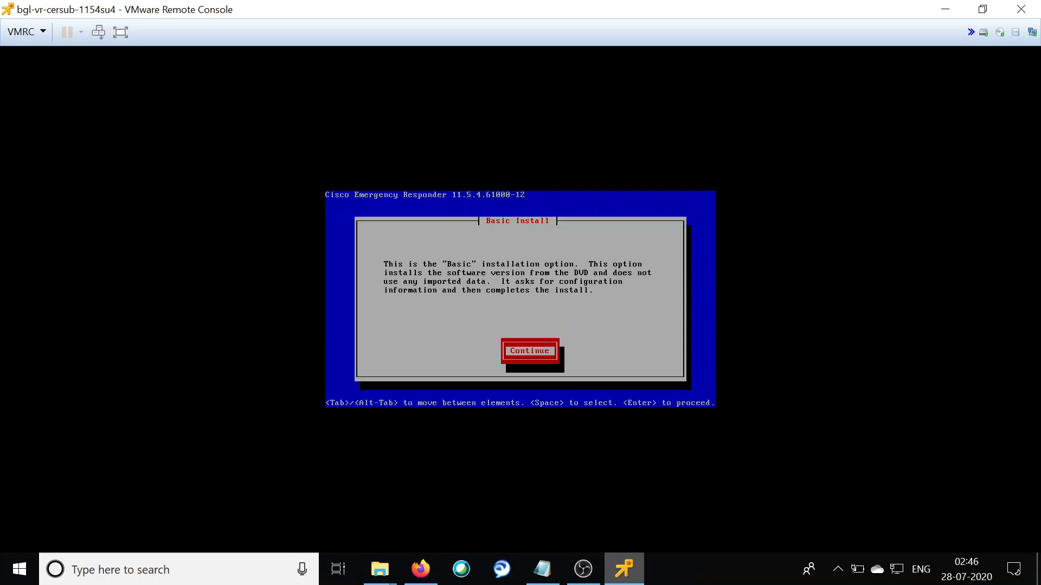
{"action": "key", "text": "Return"}
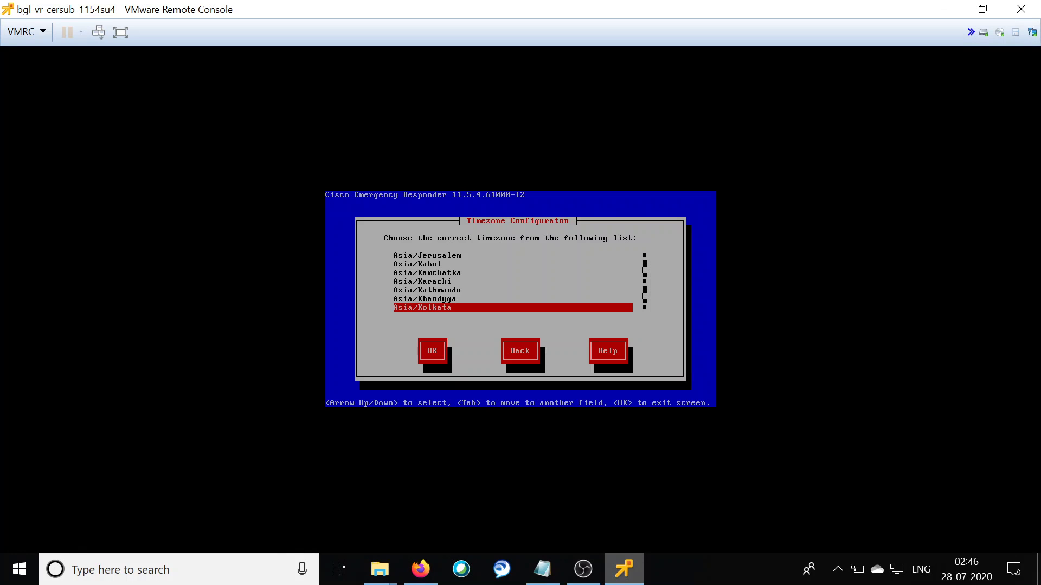
{"action": "key", "text": "Tab"}
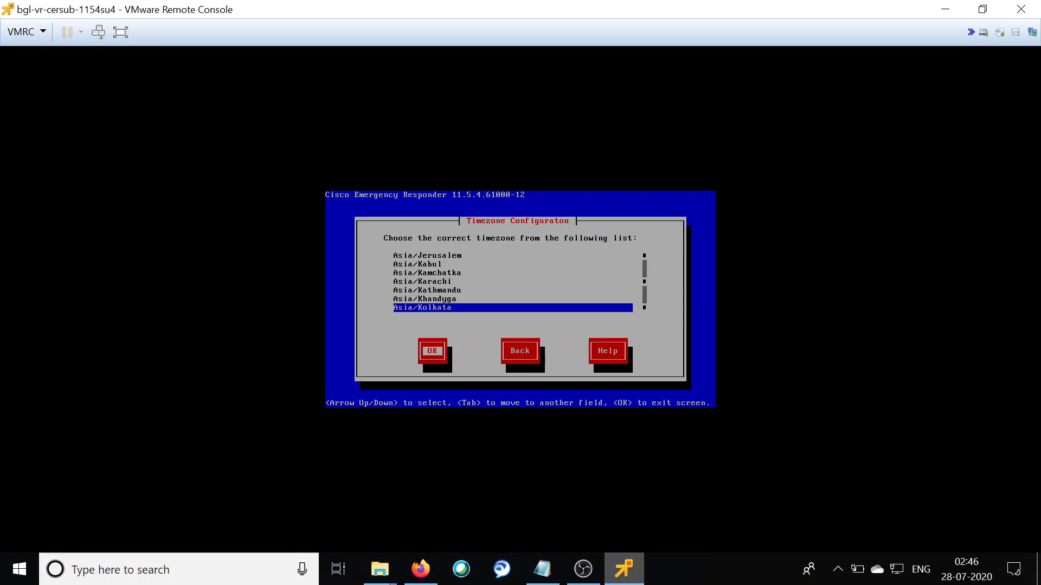
{"action": "key", "text": "Return"}
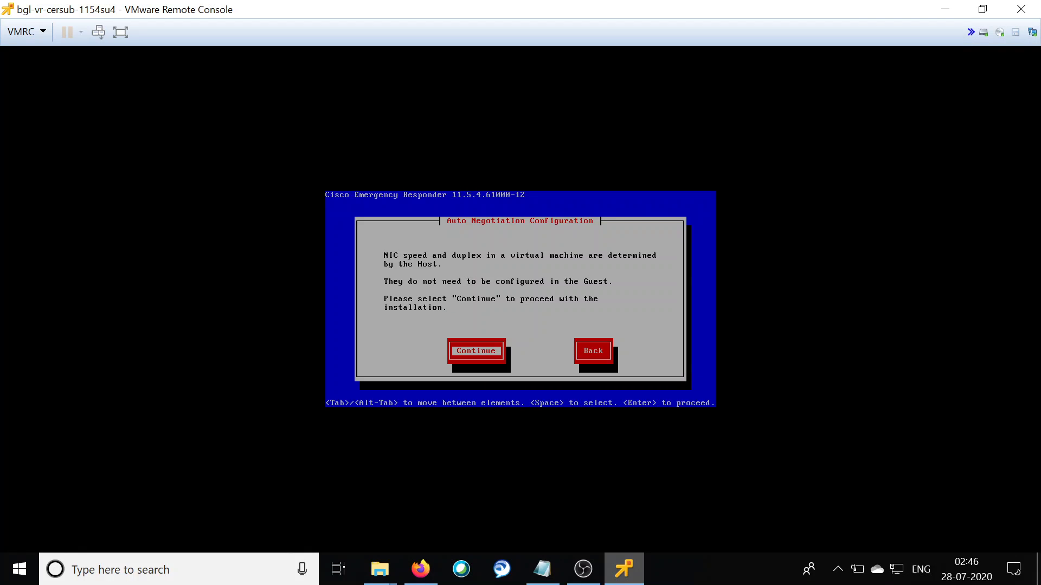
Keep the host-determined NIC settings and the OS default MTU size, and decline DHCP.
{"action": "key", "text": "Return"}
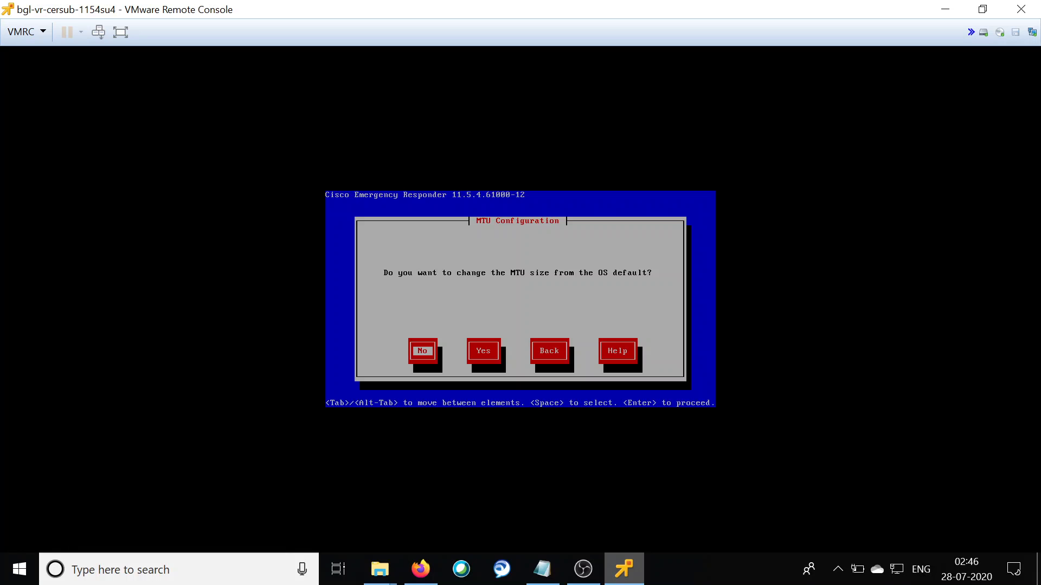
{"action": "key", "text": "Return"}
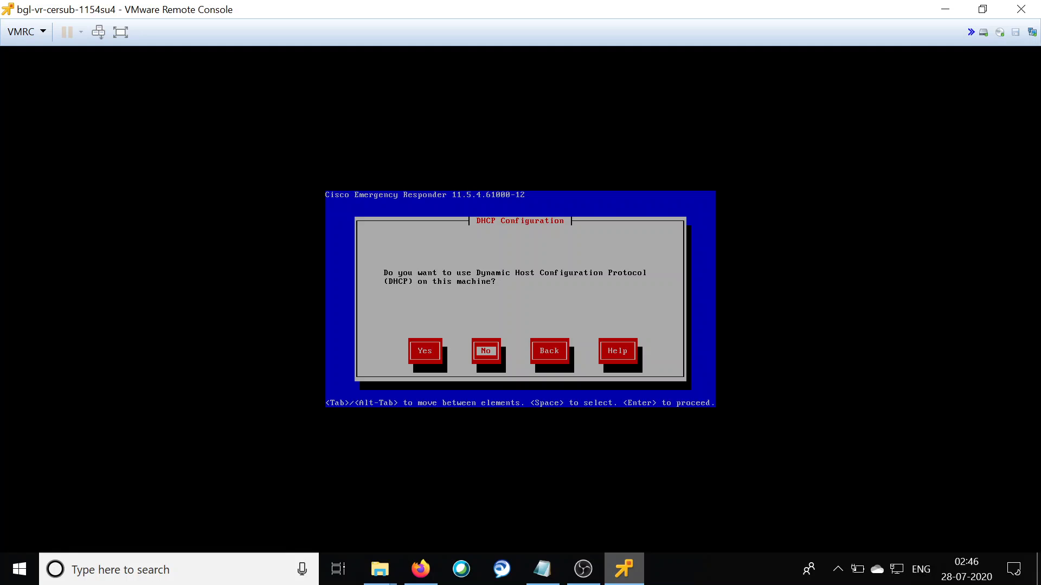
{"action": "key", "text": "Return"}
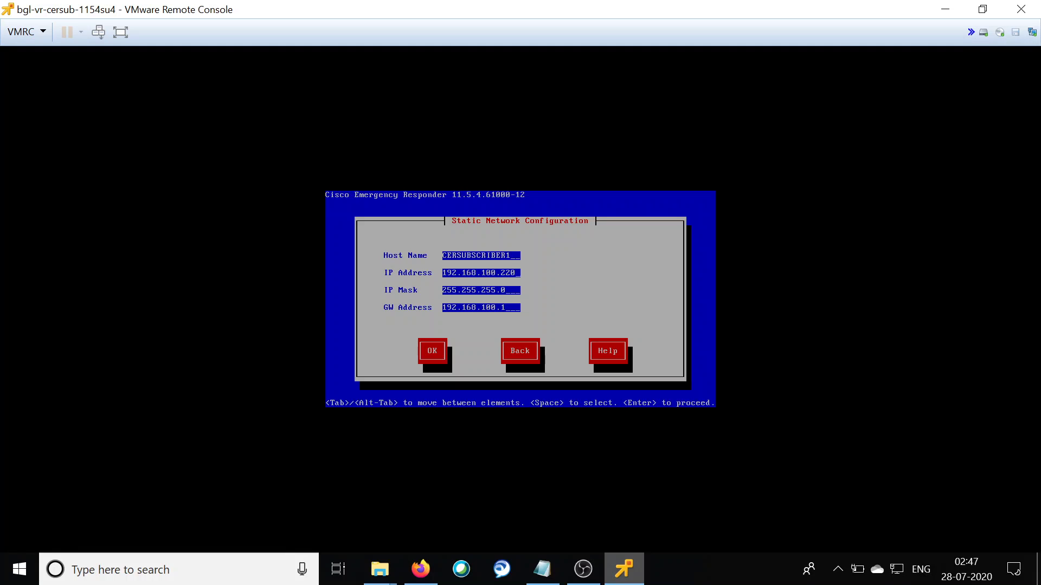
Accept static network settings with host CERSUBSCRIBER1, IP 192.168.100.220, mask 255.255.255.0 and gateway 192.168.100.1, and decline the DNS client.
{"action": "key", "text": "Tab"}
{"action": "key", "text": "Return"}
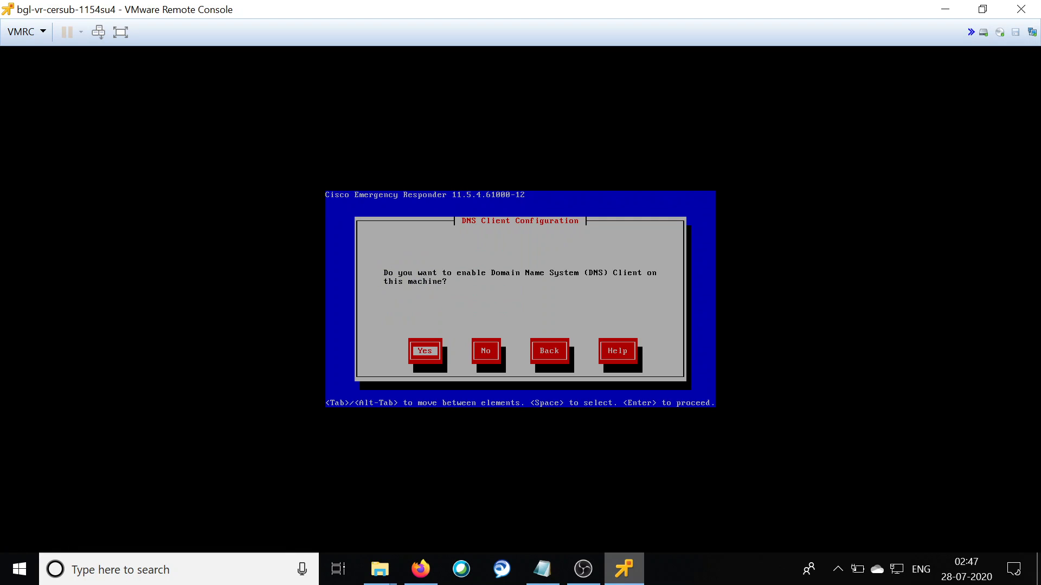
{"action": "key", "text": "Tab"}
{"action": "key", "text": "Return"}
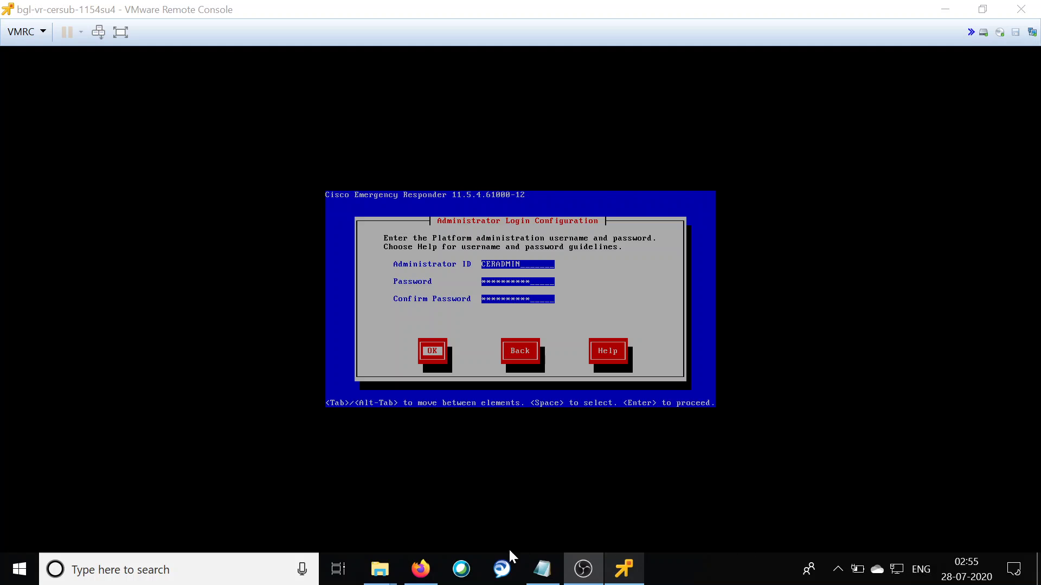
Accept the administrator login for CERADMIN and the certificate information with organization XYZ, unit ABC, location PQ, state LA and country India.
{"action": "left_click", "coordinate": [458, 334]}
{"action": "key", "text": "Return"}
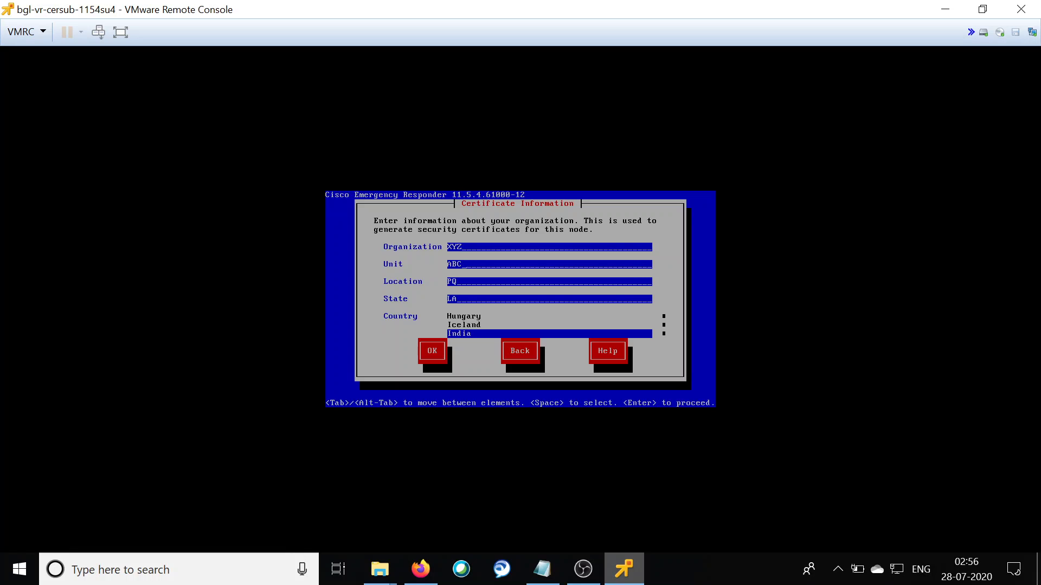
{"action": "key", "text": "Tab"}
{"action": "key", "text": "Return"}
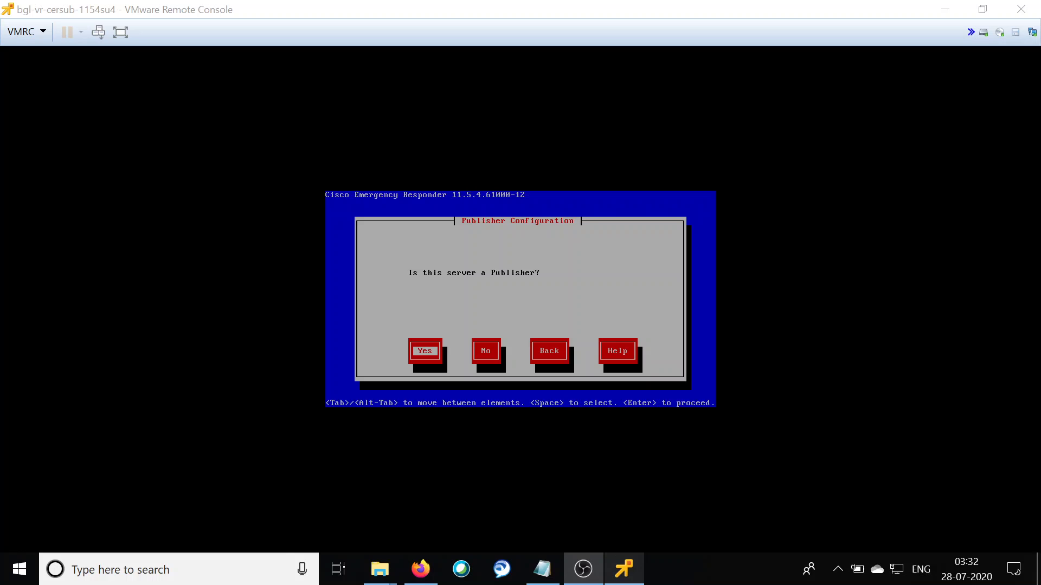
Answer No to the Publisher question so the server is installed as a subscriber.
{"action": "left_click", "coordinate": [553, 322]}
{"action": "key", "text": "Tab"}
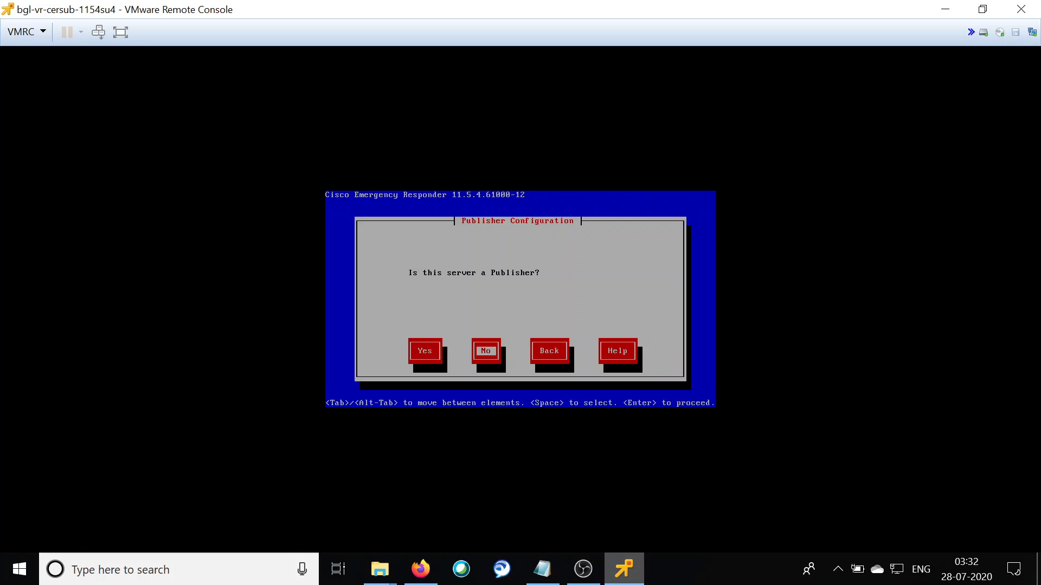
{"action": "key", "text": "Return"}
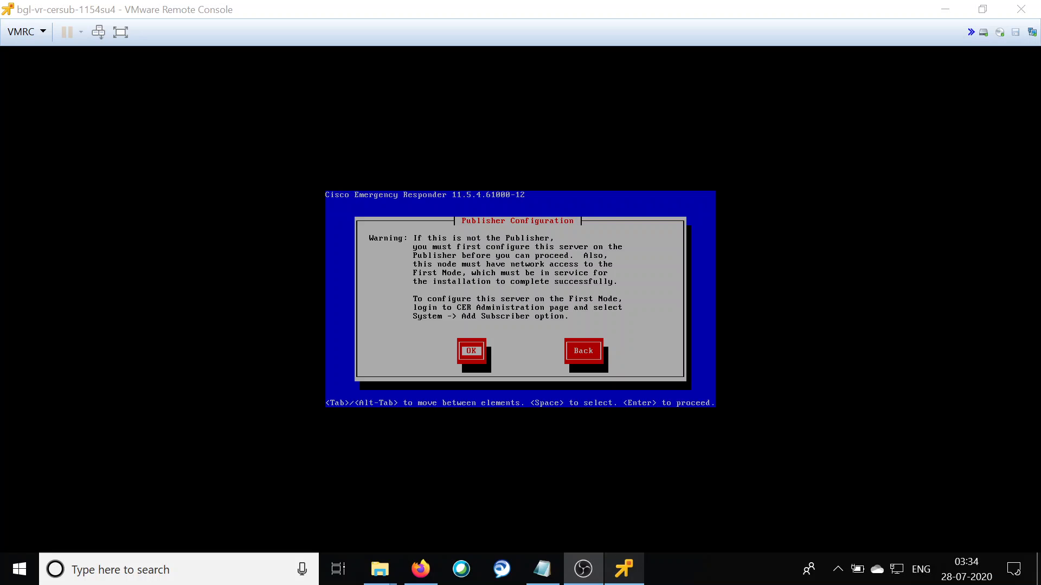
Acknowledge the non-Publisher warning and choose No so the installation proceeds without pausing after the network connectivity test.
{"action": "left_click", "coordinate": [619, 329]}
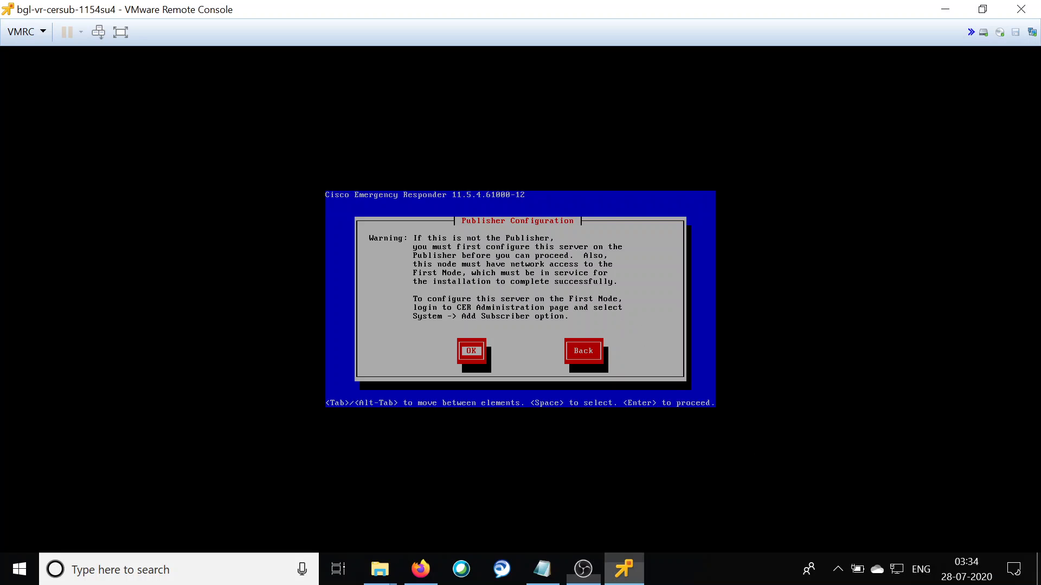
{"action": "key", "text": "Return"}
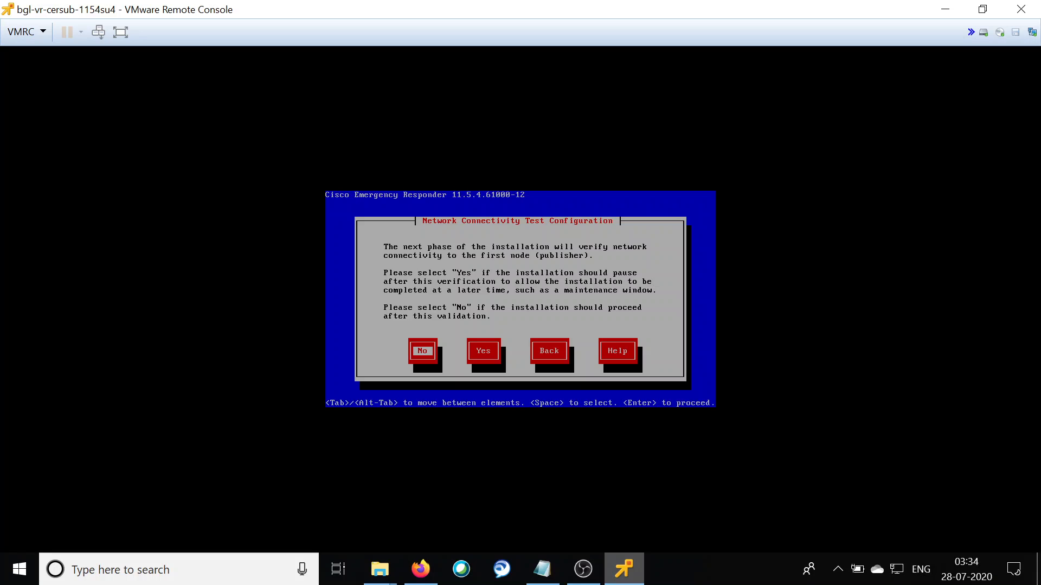
{"action": "key", "text": "Return"}
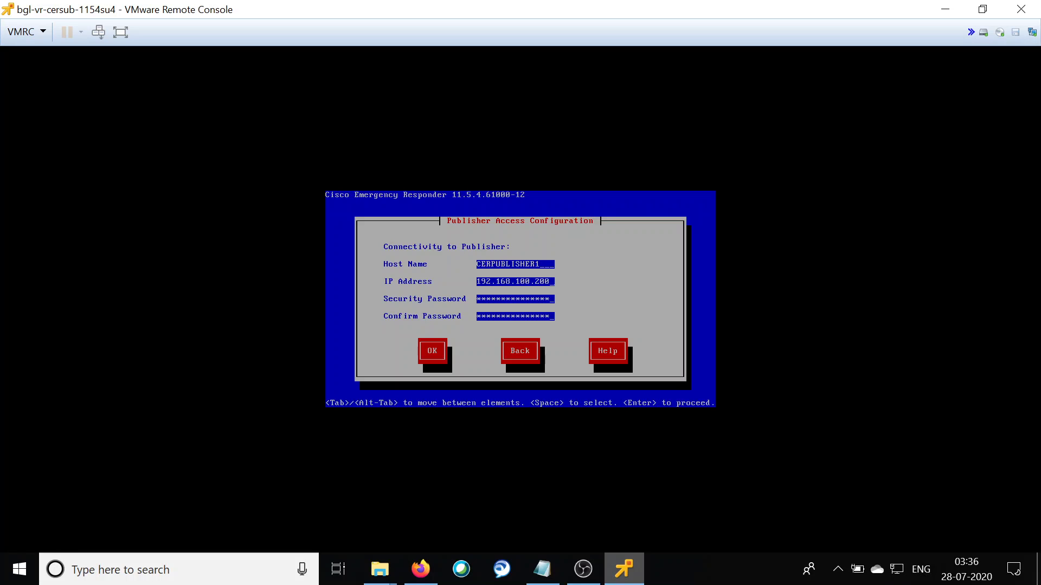
Accept the publisher access settings with host CERPUBLISHER1 and IP 192.168.100.200, and decline configuring an SMTP host.
{"action": "key", "text": "Tab"}
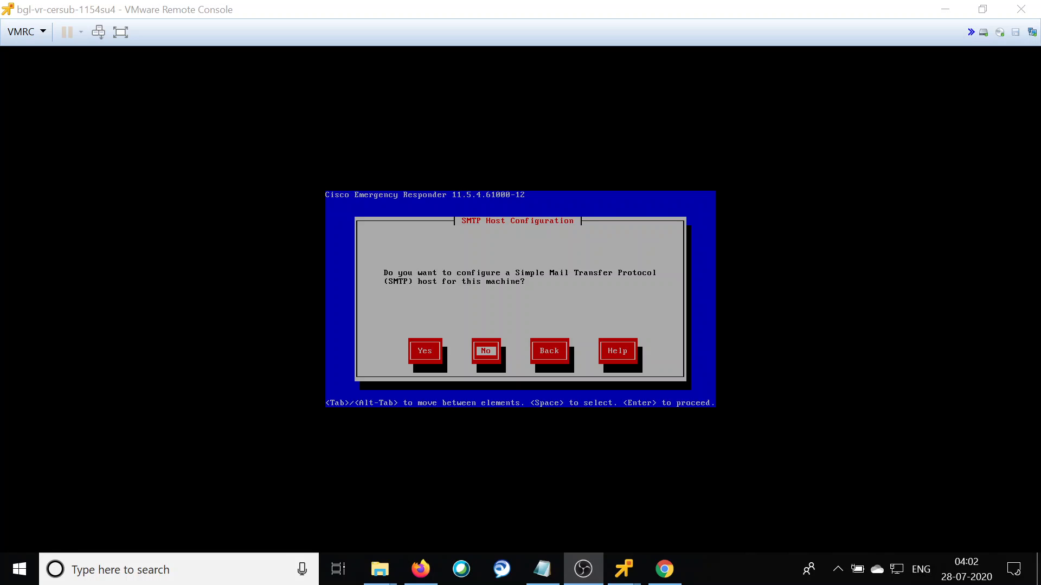
{"action": "left_click", "coordinate": [547, 290]}
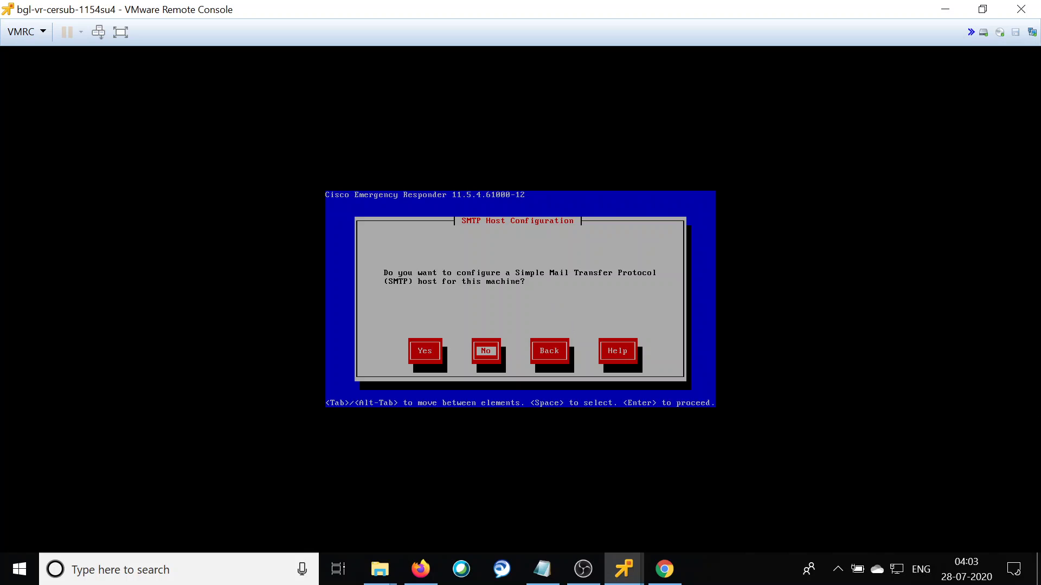
{"action": "key", "text": "Return"}
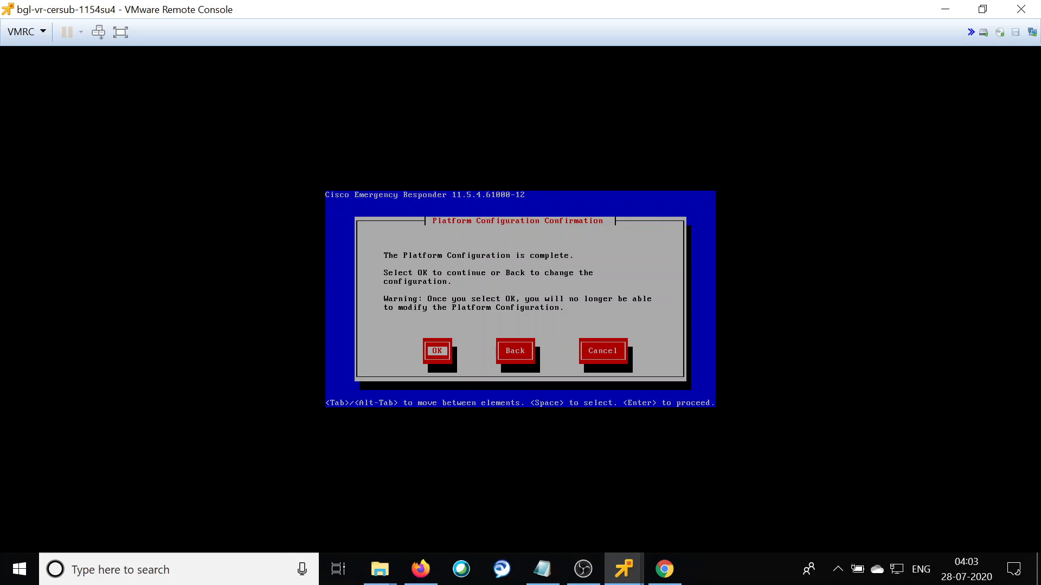